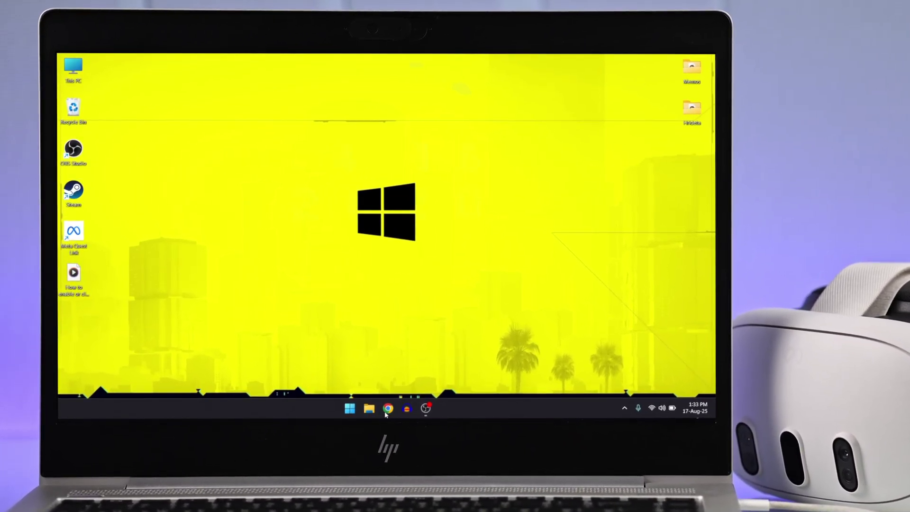
Step: Search Chrome for 'meta software update tool' and reach Meta's Quest update page
click(384, 411)
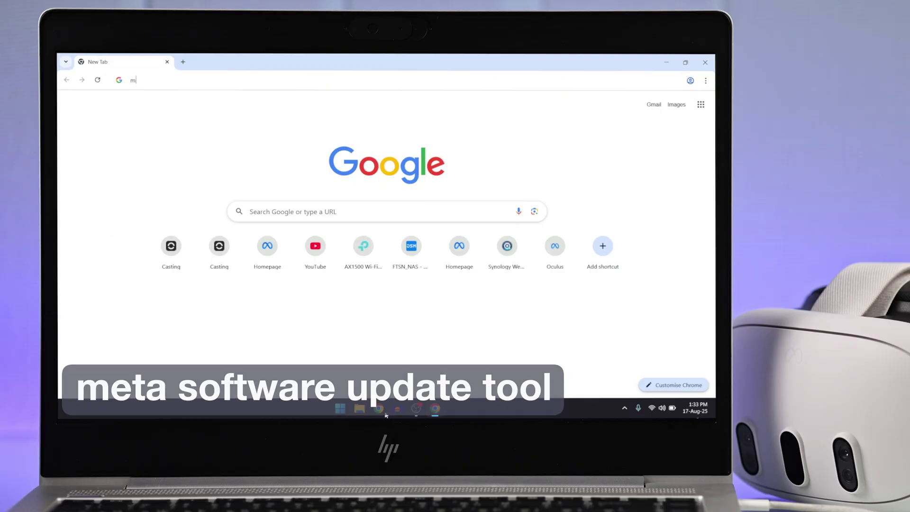
text(meta software update)
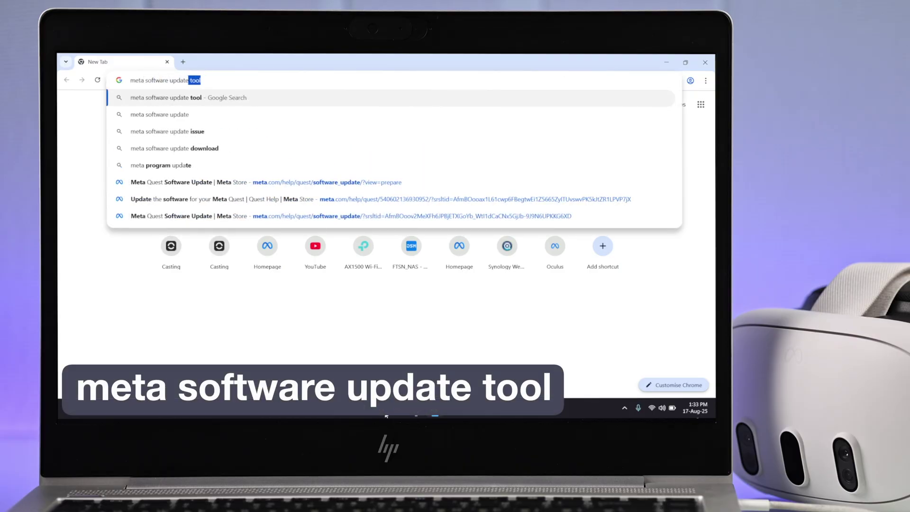
key(Return)
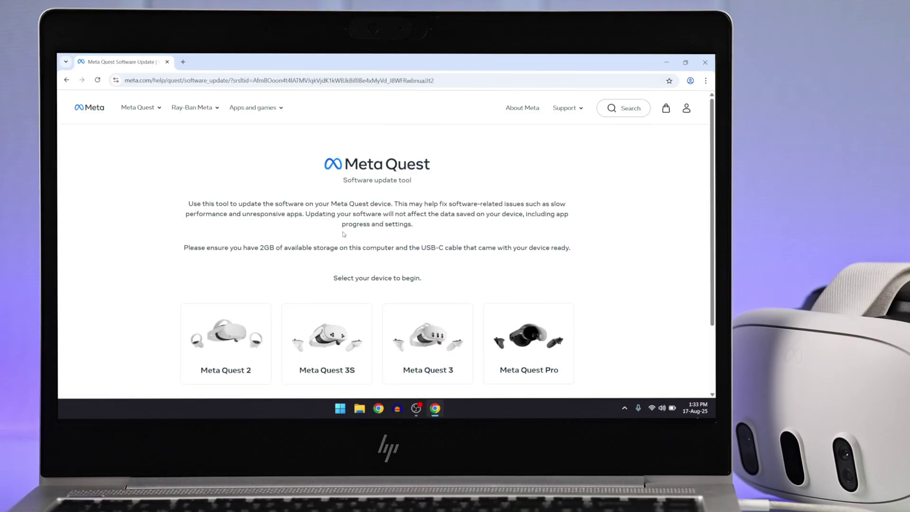
Step: Select Meta Quest 3 and continue past the backup and power-off step
click(418, 334)
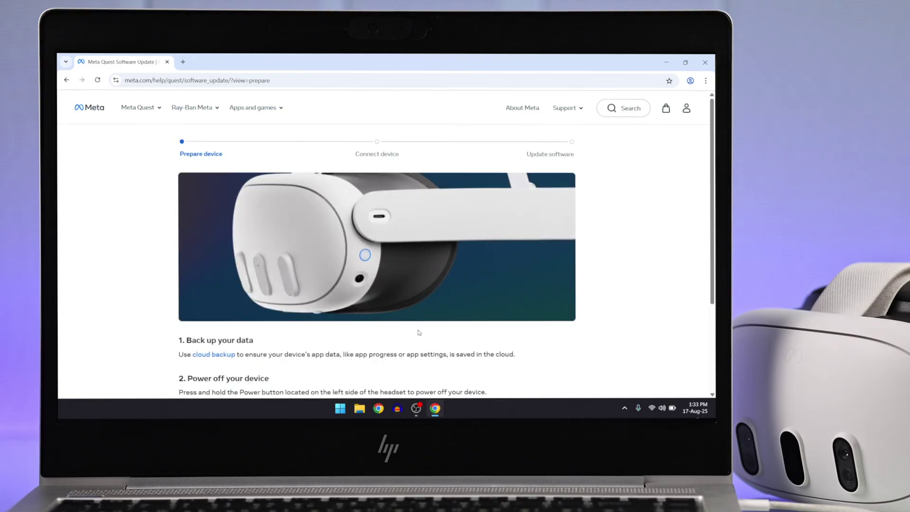
scroll(418, 332, down, 2)
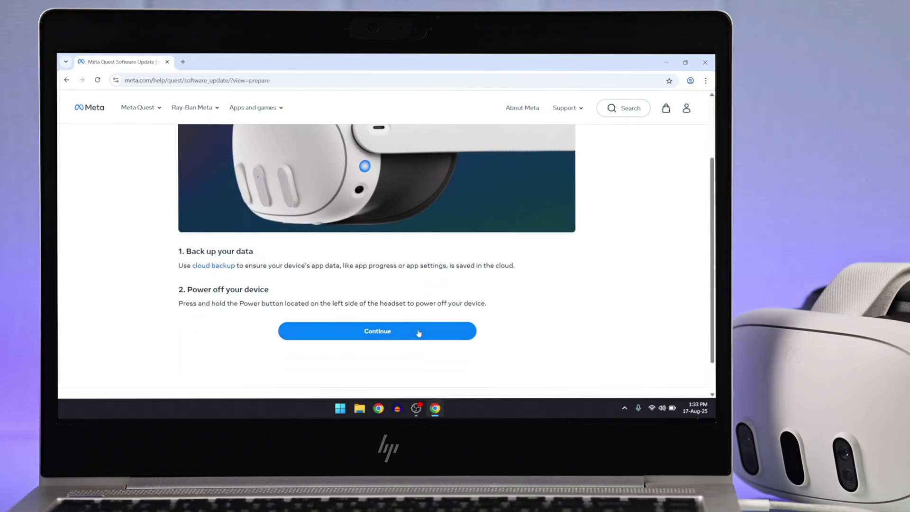
scroll(384, 329, up, 1)
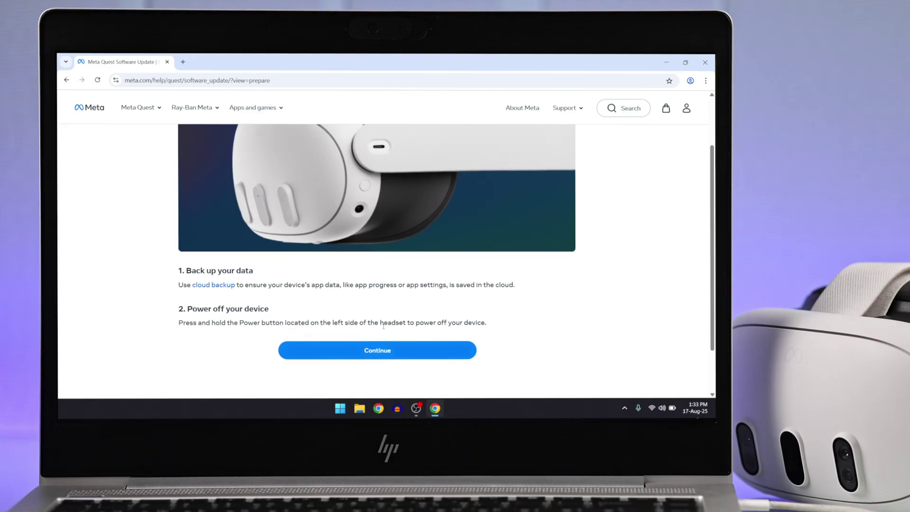
click(373, 354)
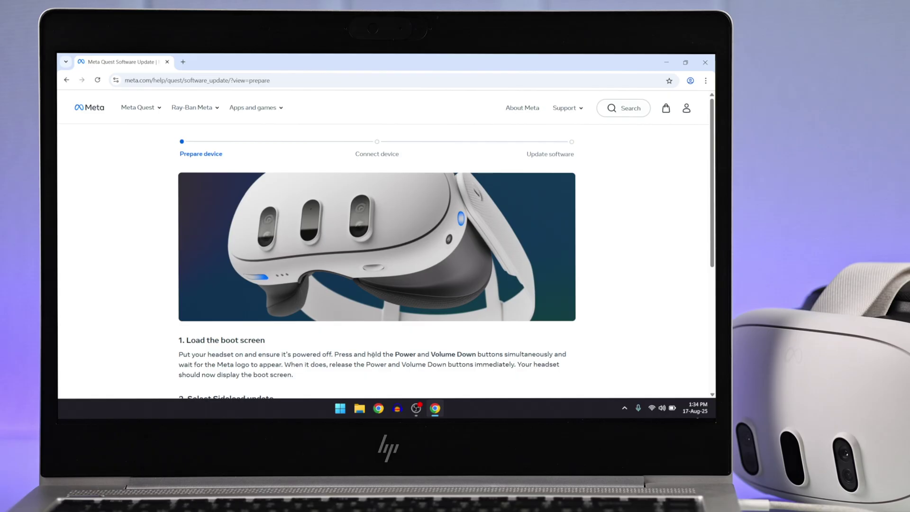
scroll(373, 353, down, 1)
scroll(374, 358, down, 2)
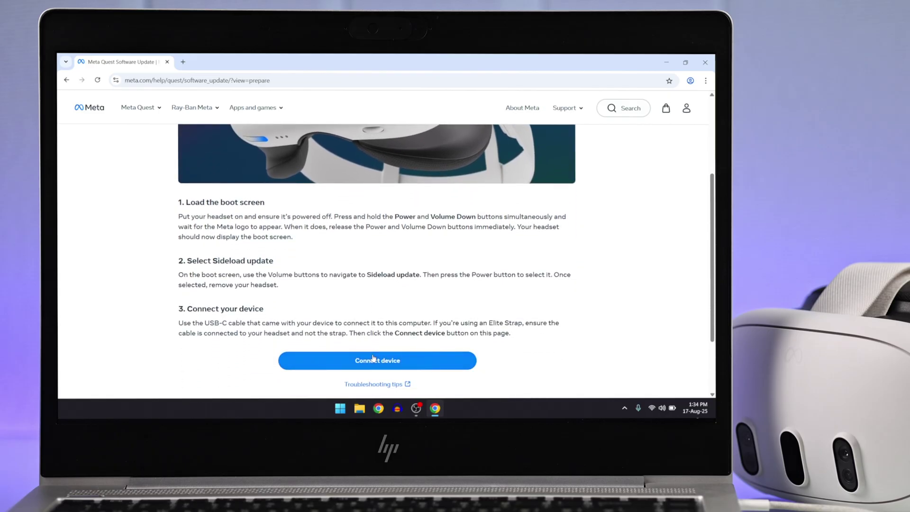
scroll(373, 360, down, 1)
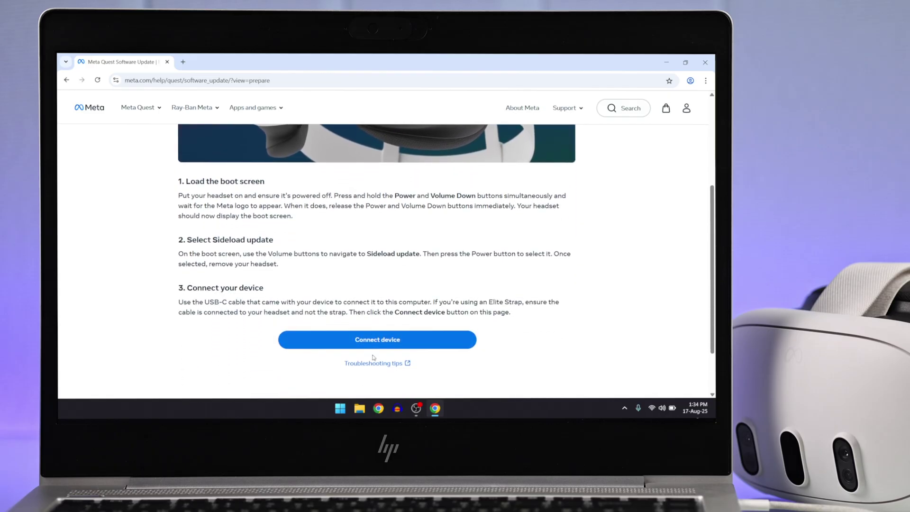
Step: Connect the Quest 3 through the browser's device chooser to reveal version 79.0
click(329, 338)
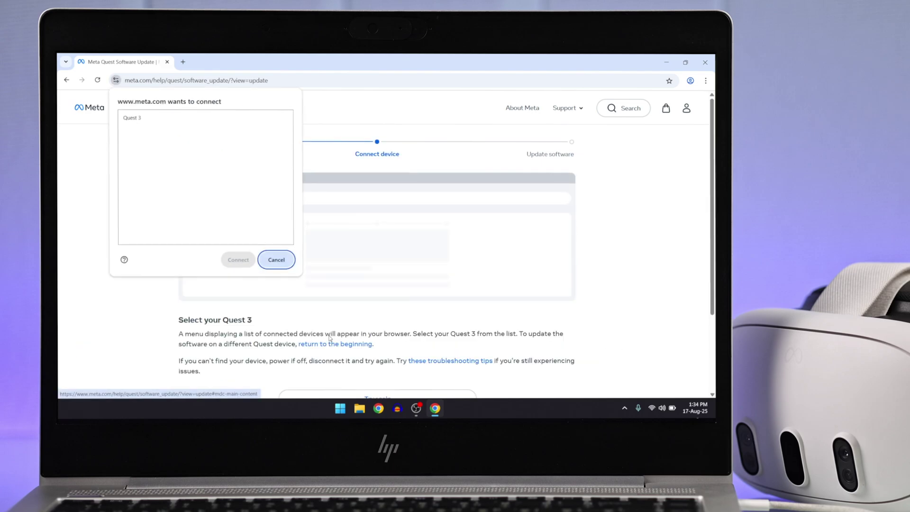
click(138, 118)
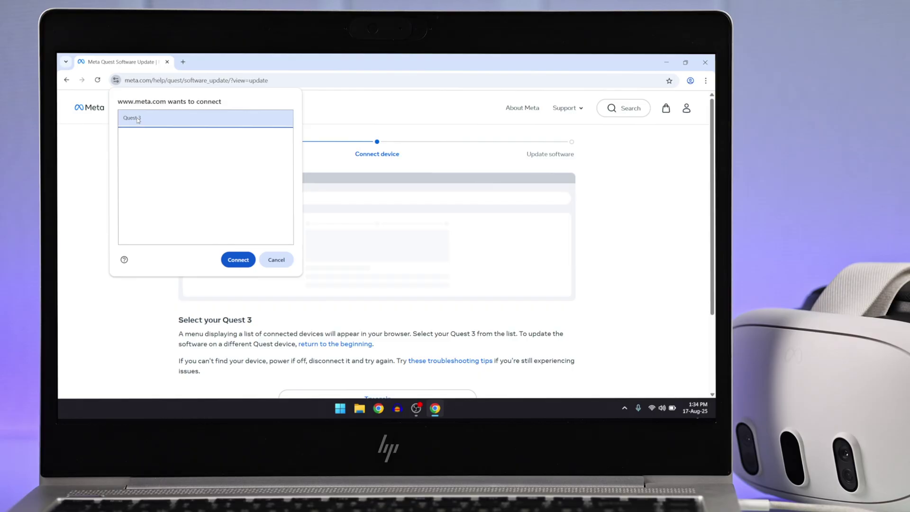
click(235, 261)
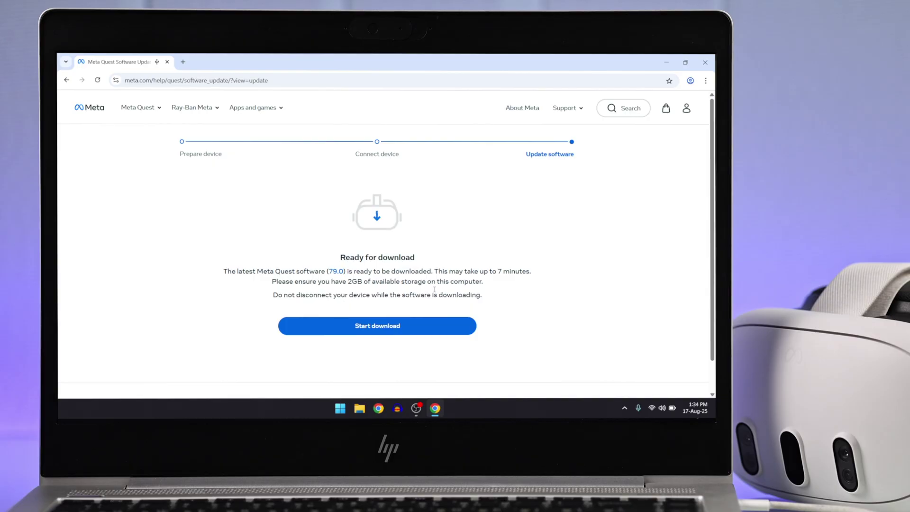
Step: Download the version 79.0 software, then install it until 'Update successful' appears
click(417, 331)
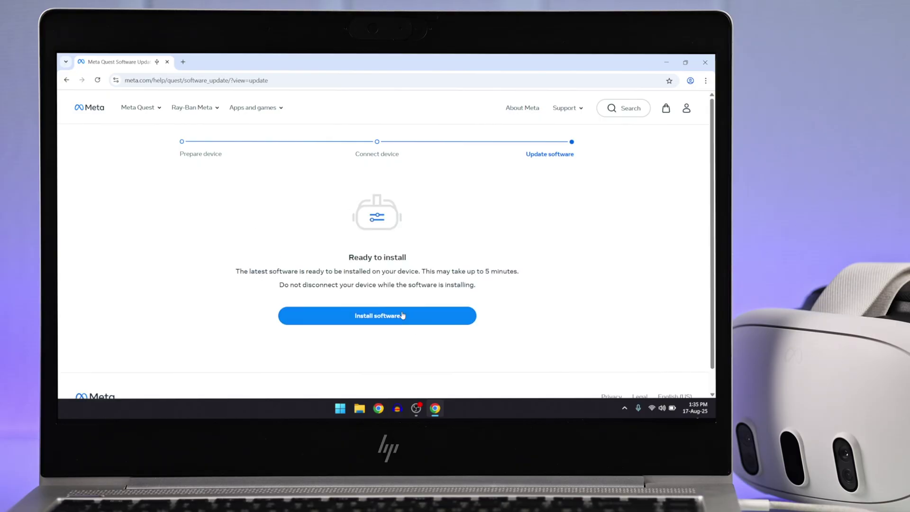
click(403, 315)
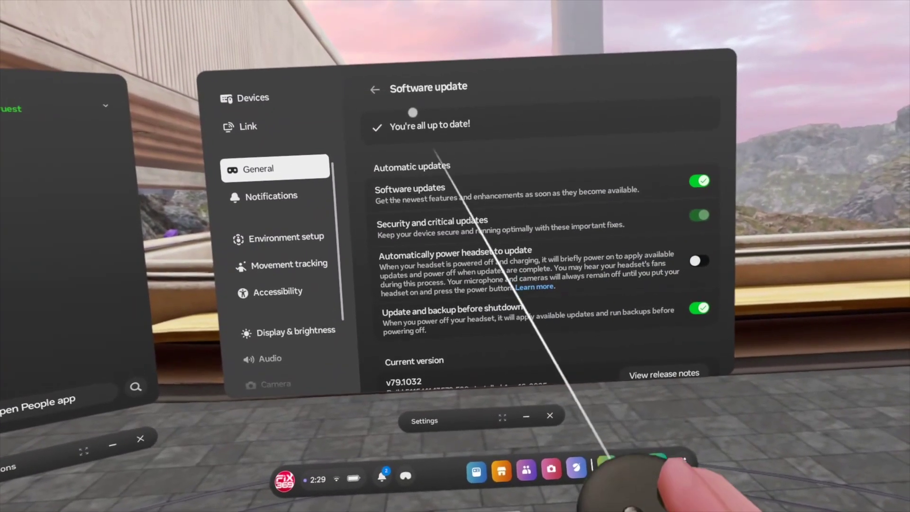
scroll(460, 270, down, 2)
scroll(460, 270, up, 2)
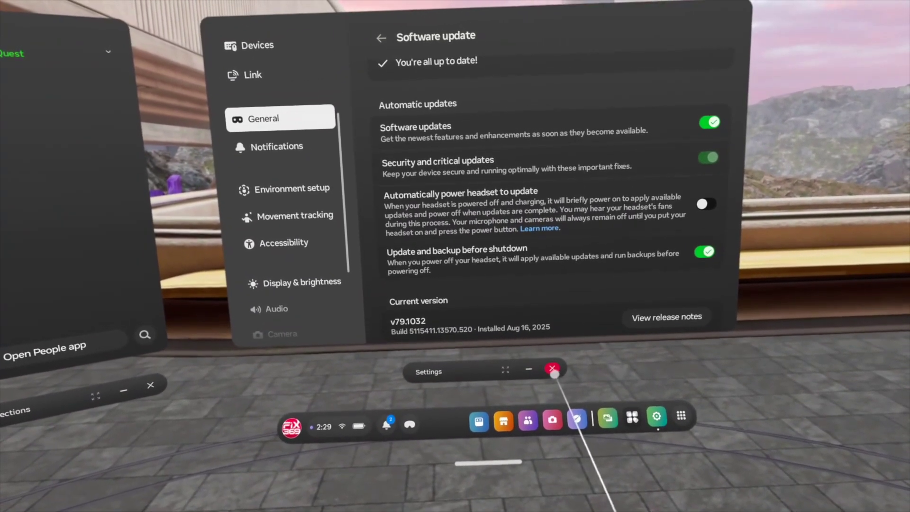
Step: Confirm the headset is on v79.1032, then close the Settings window
click(553, 345)
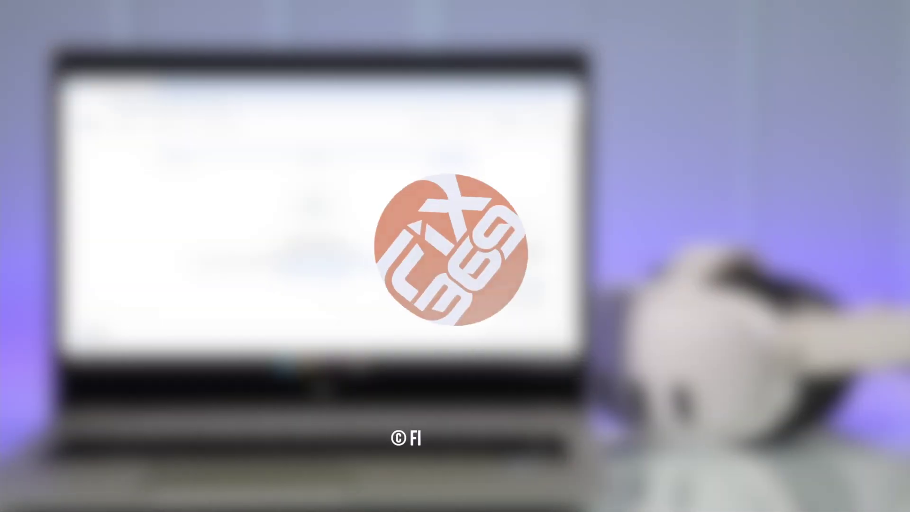